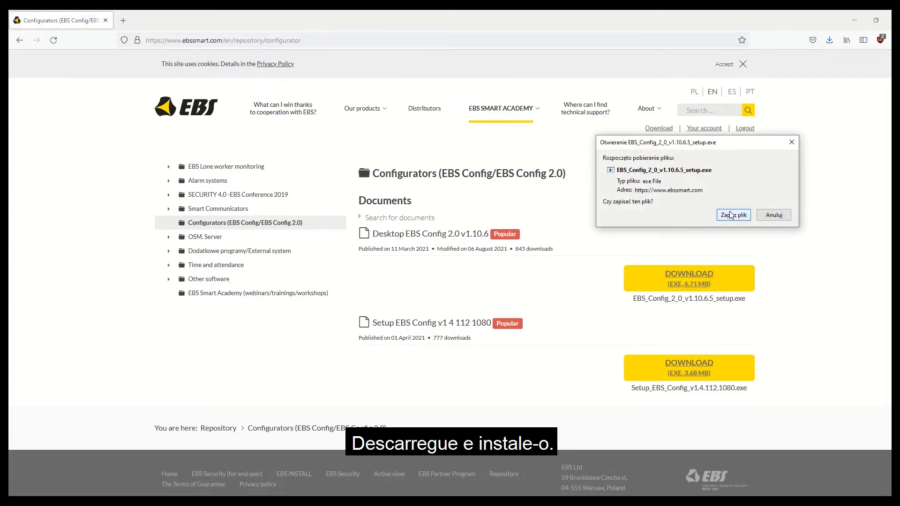
Step: Save the EBS Config 2.0 installer, install it with default settings, and launch it
left_click(731, 215)
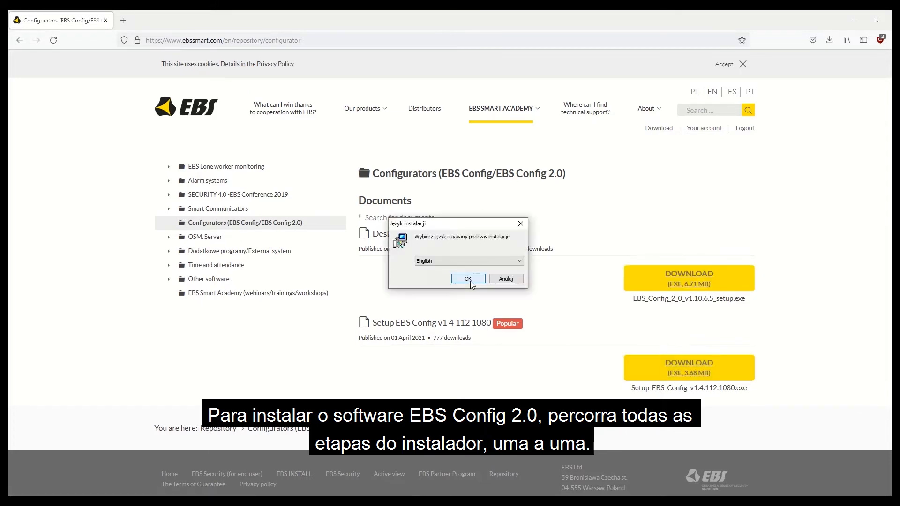
left_click(469, 278)
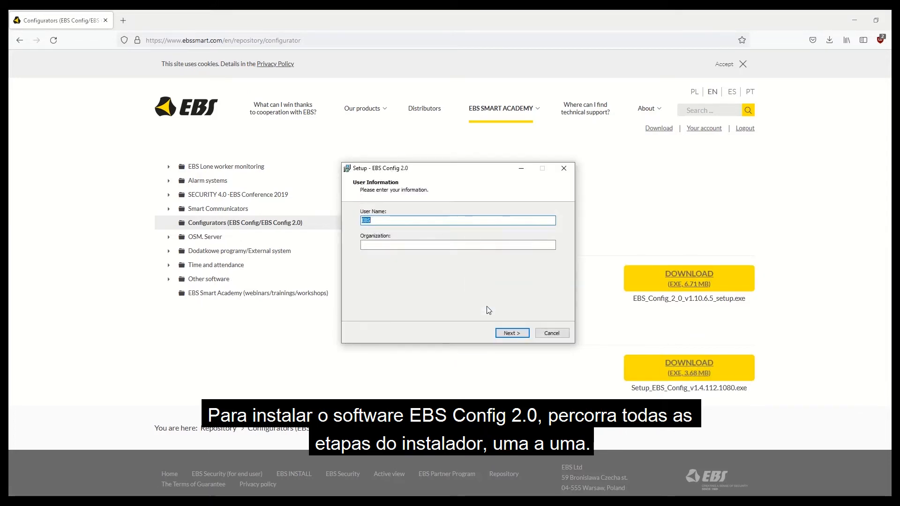
left_click(509, 337)
left_click(509, 337)
left_click(510, 336)
left_click(509, 337)
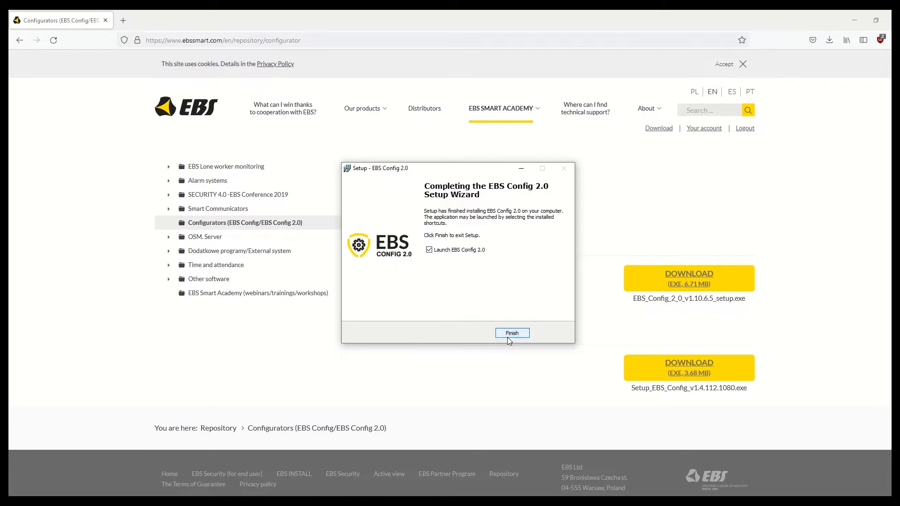
left_click(510, 334)
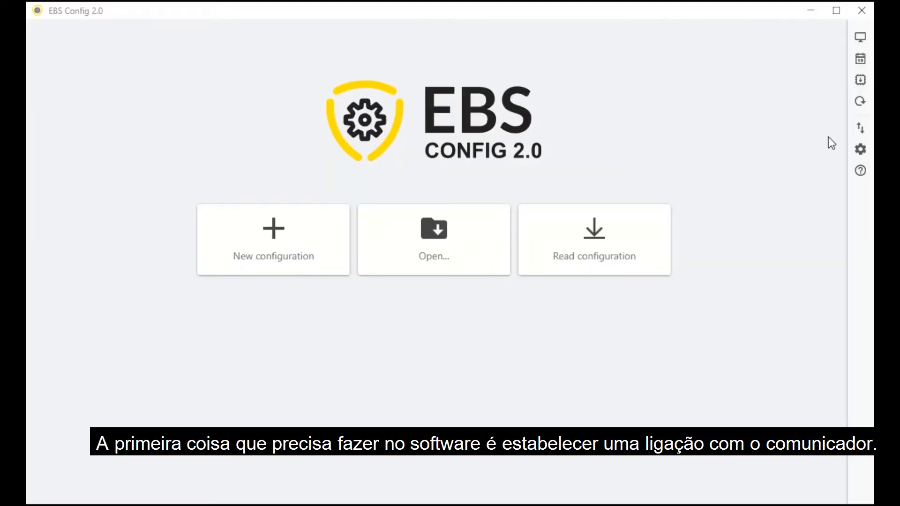
Step: Add a GD-PROG connection named 'local' in Connection settings and close the dialog
left_click(860, 131)
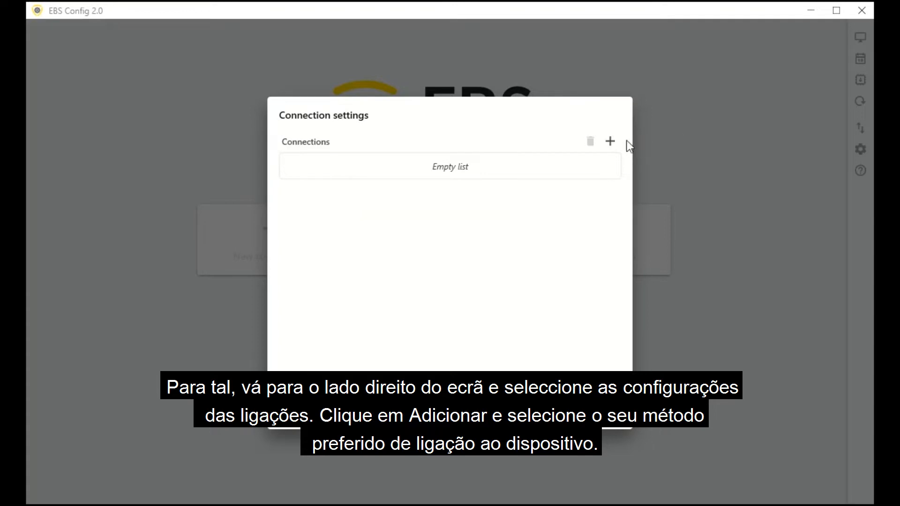
left_click(609, 142)
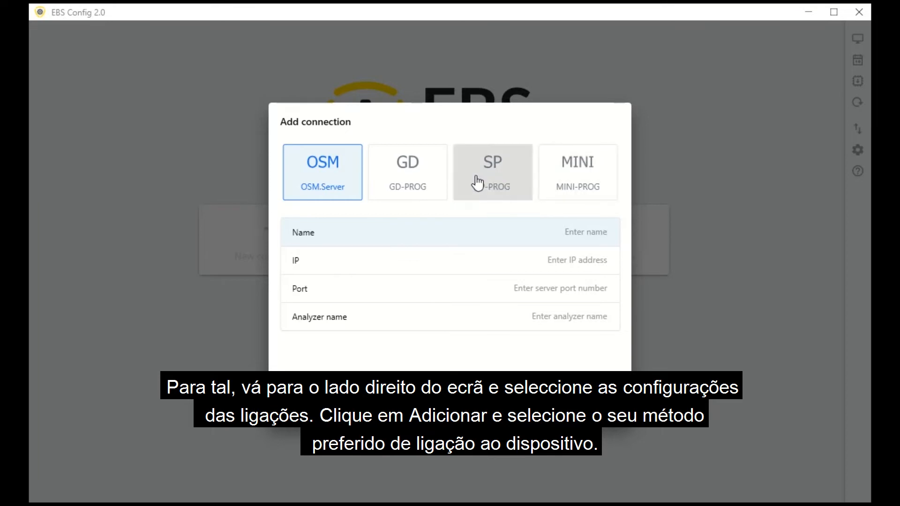
left_click(429, 180)
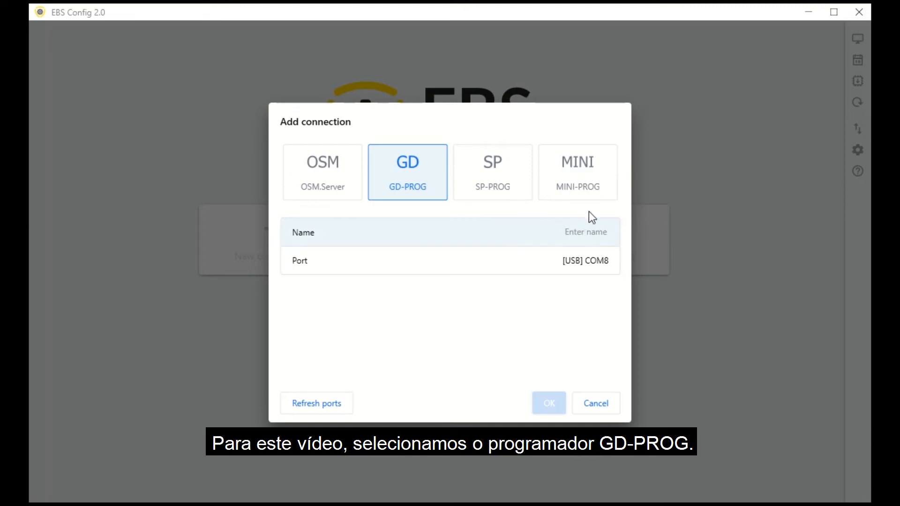
type("l")
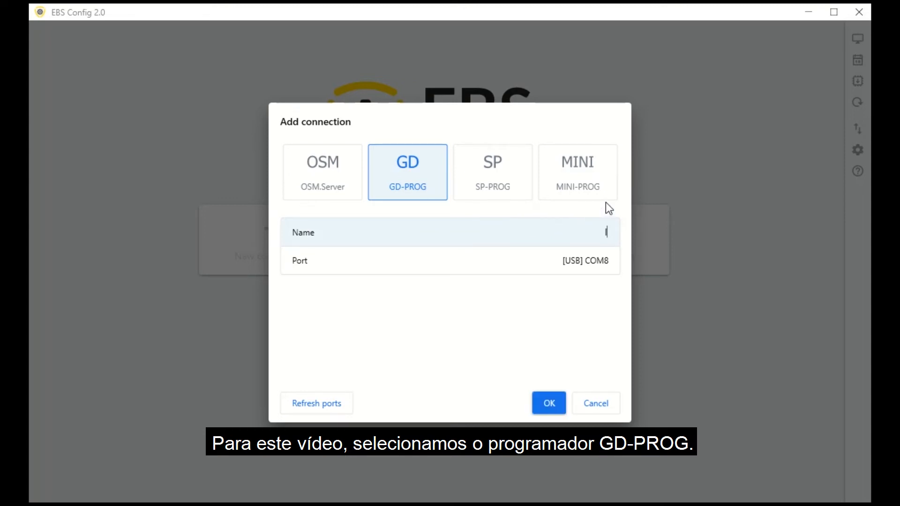
type("ocal")
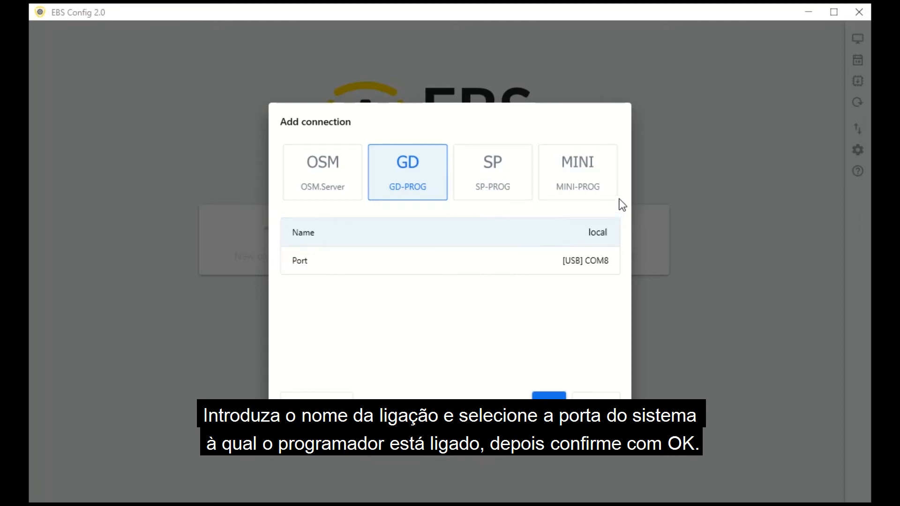
left_click(555, 396)
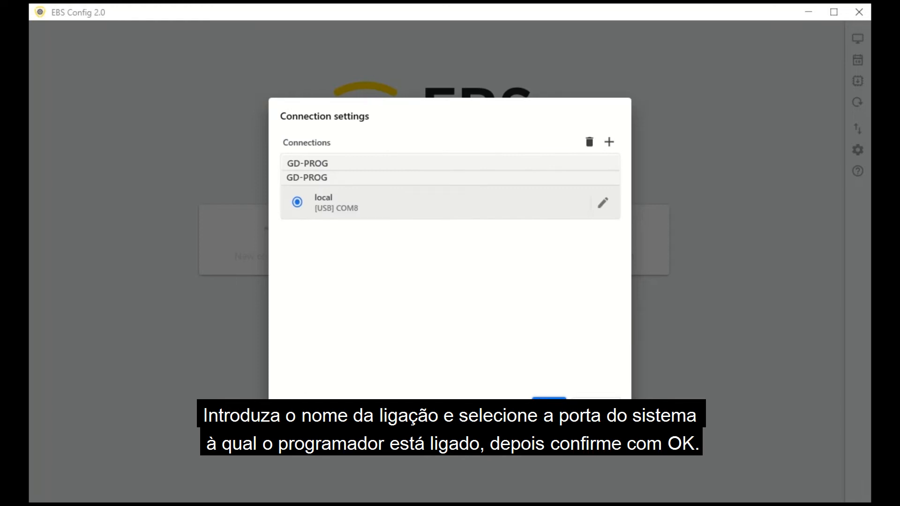
left_click(549, 398)
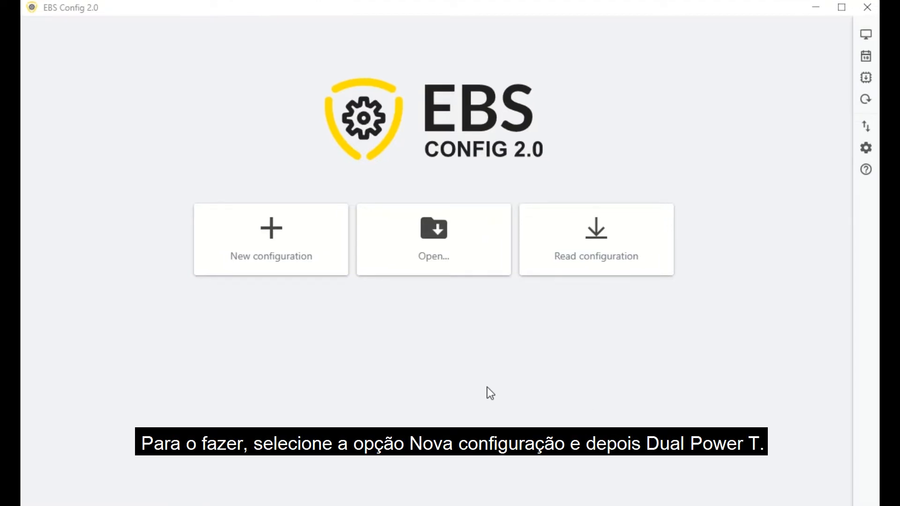
Step: Create a DUAL POWER T EPX400 configuration and change Input IN1's mode from NC to NO
left_click(328, 265)
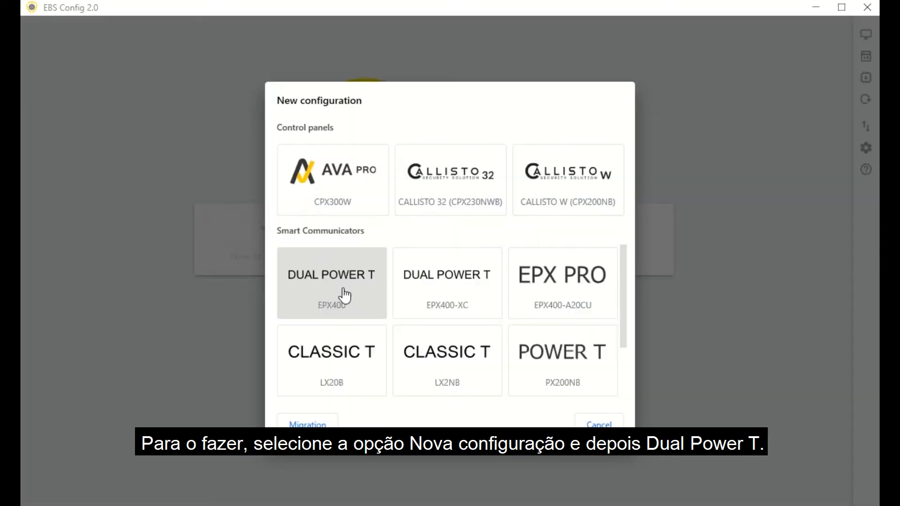
left_click(347, 280)
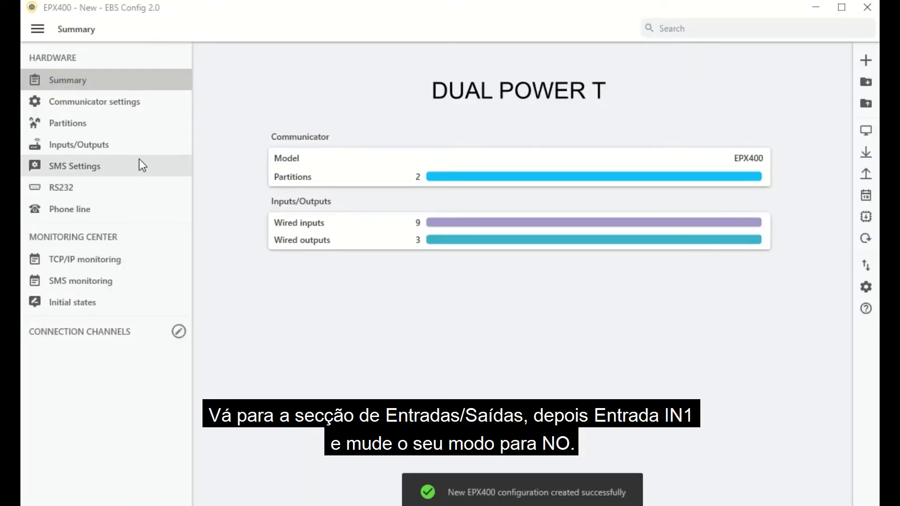
left_click(129, 149)
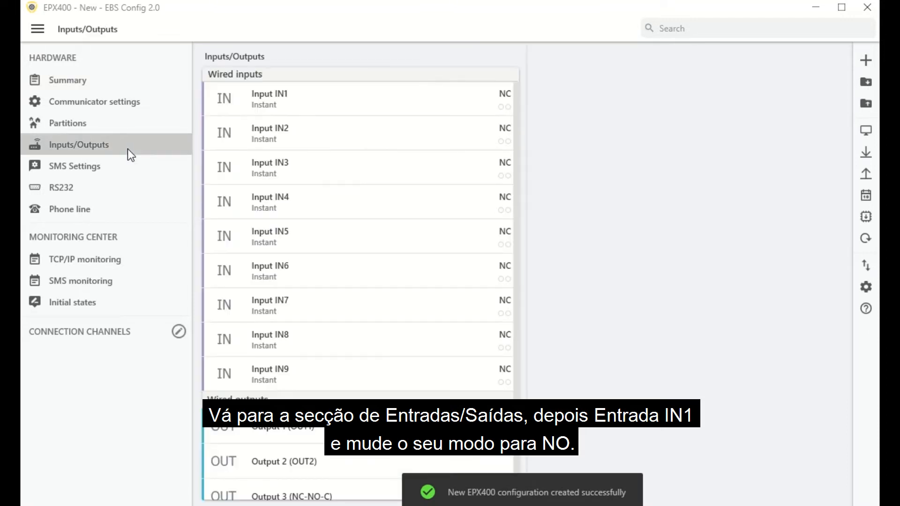
left_click(302, 109)
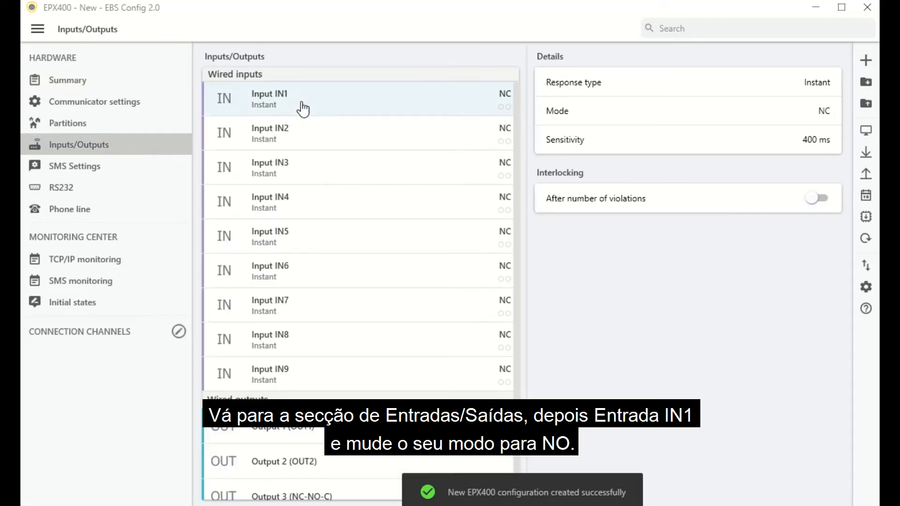
left_click(814, 116)
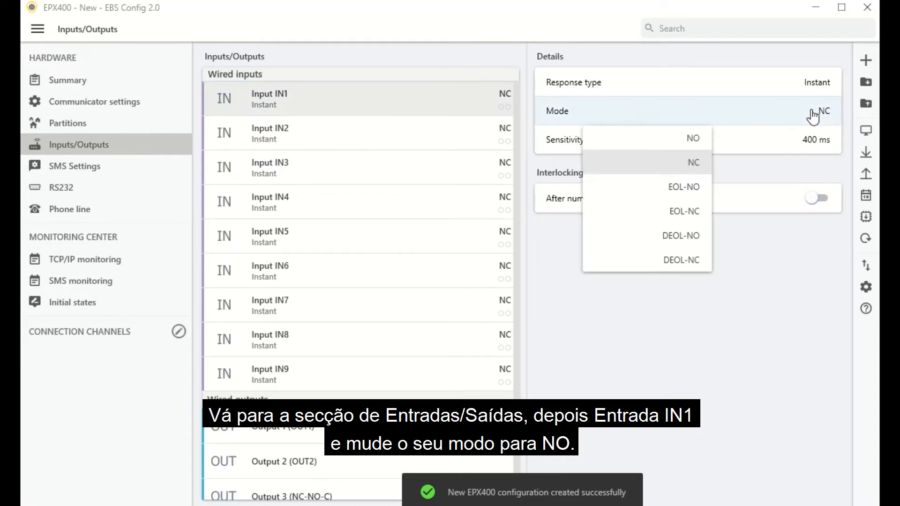
left_click(692, 139)
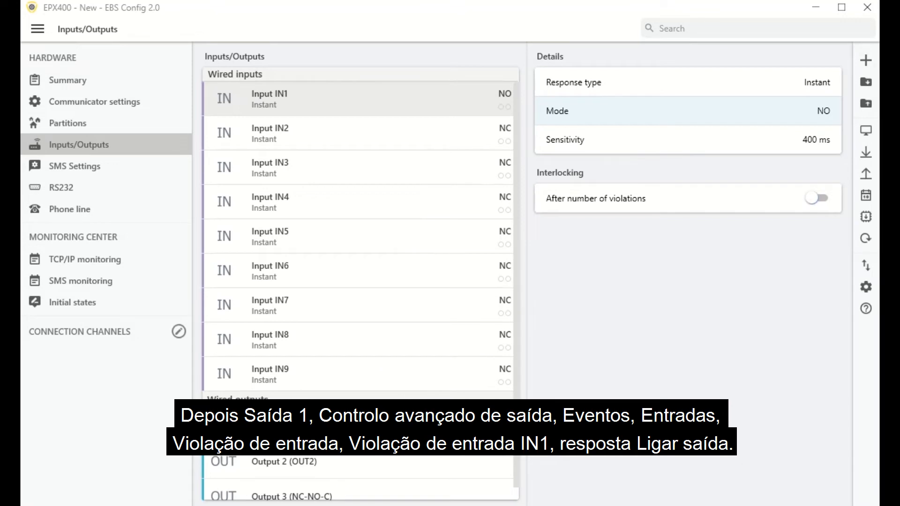
left_click(461, 424)
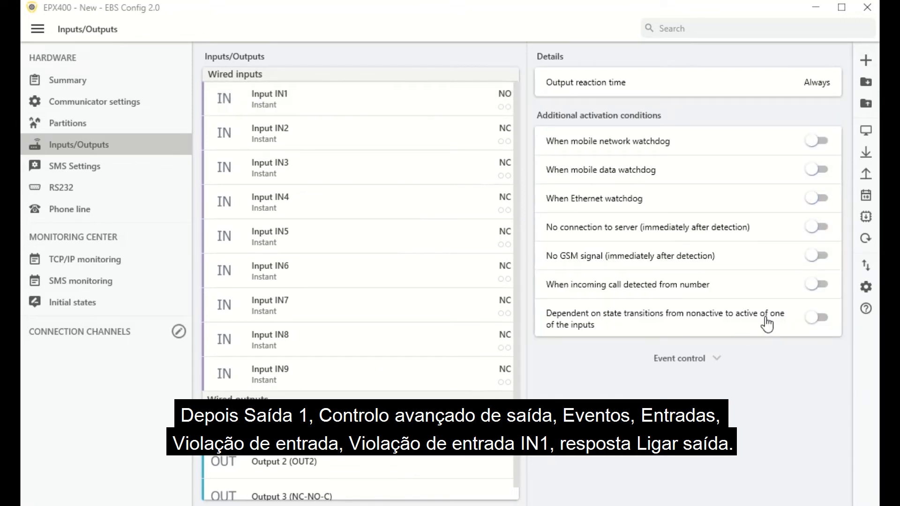
Step: Make Output 1 turn on at the IN1 alarm and turn off at IN1 restore
left_click(688, 367)
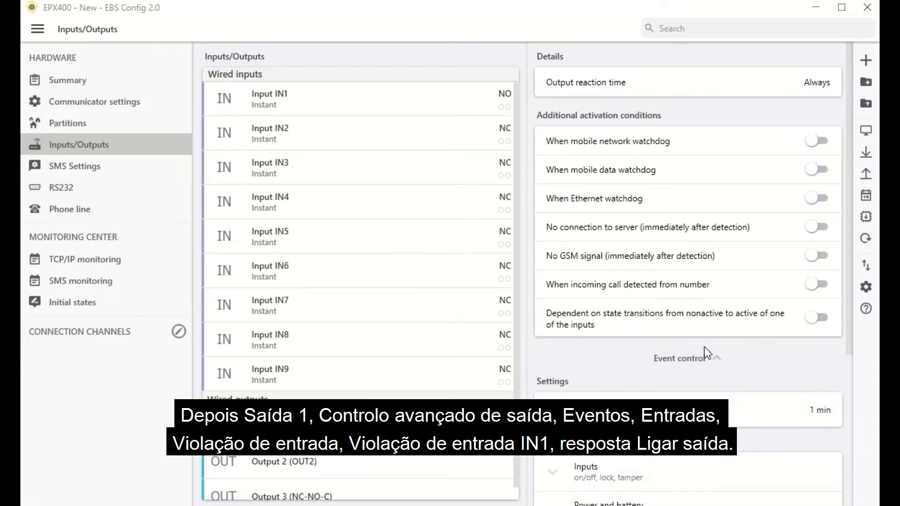
scroll(705, 352, "down", 5)
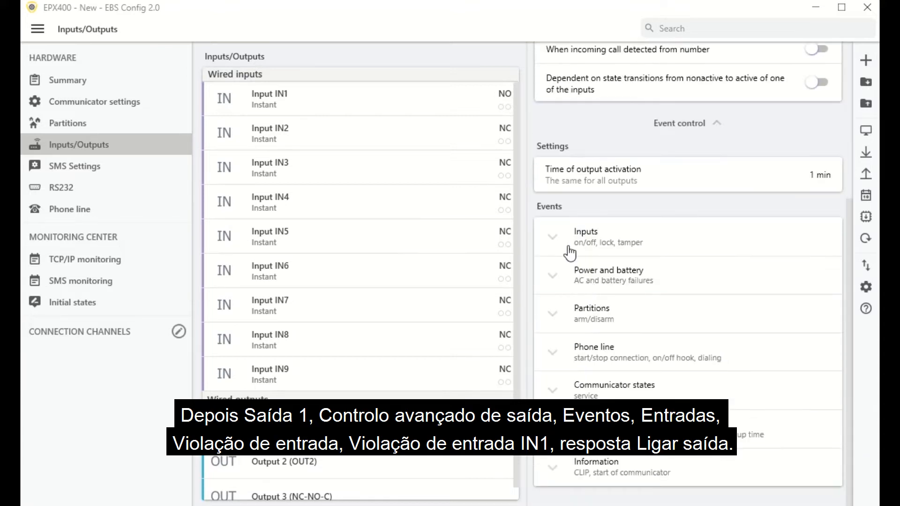
left_click(563, 237)
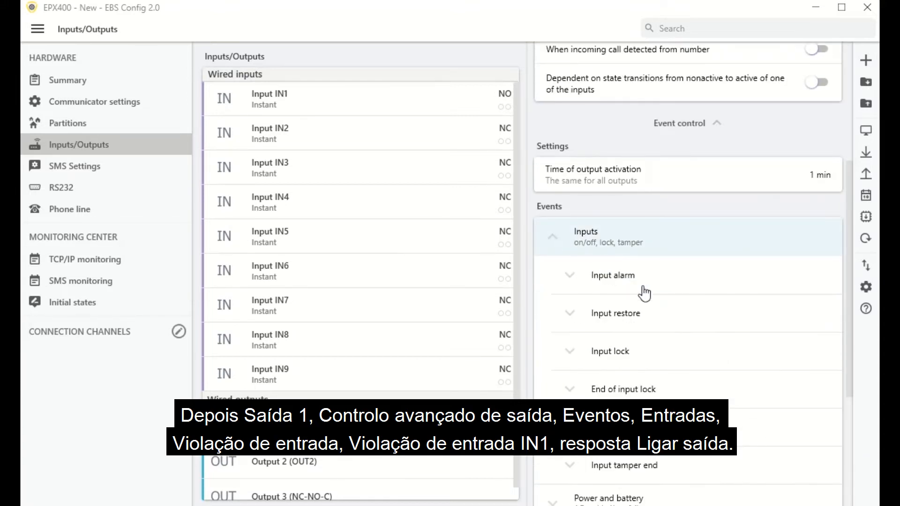
left_click(586, 283)
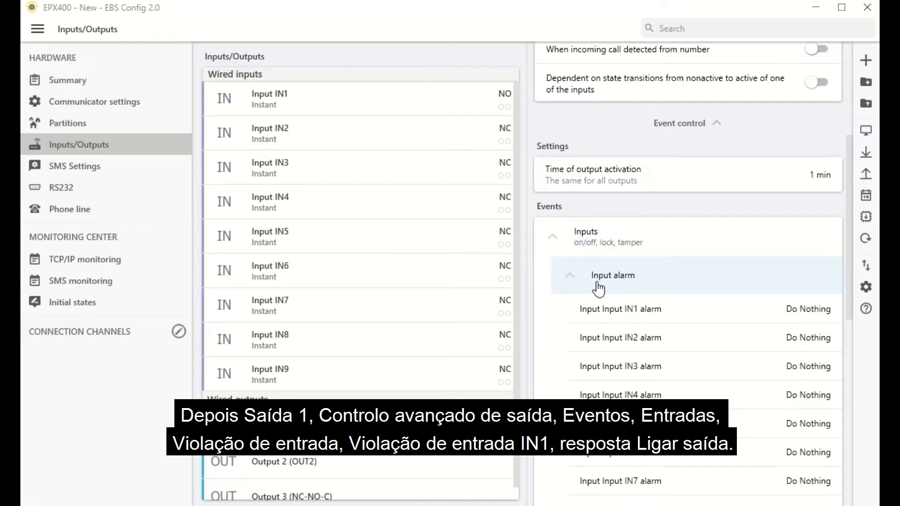
left_click(799, 316)
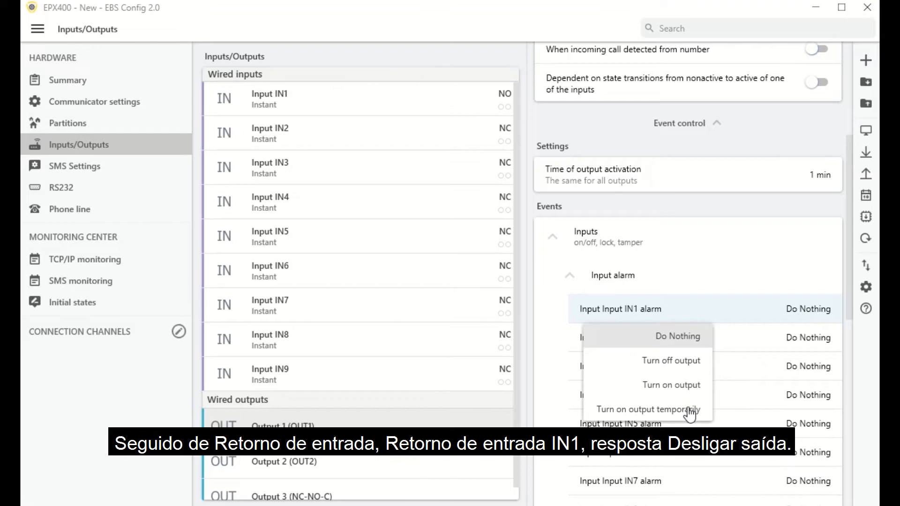
left_click(683, 385)
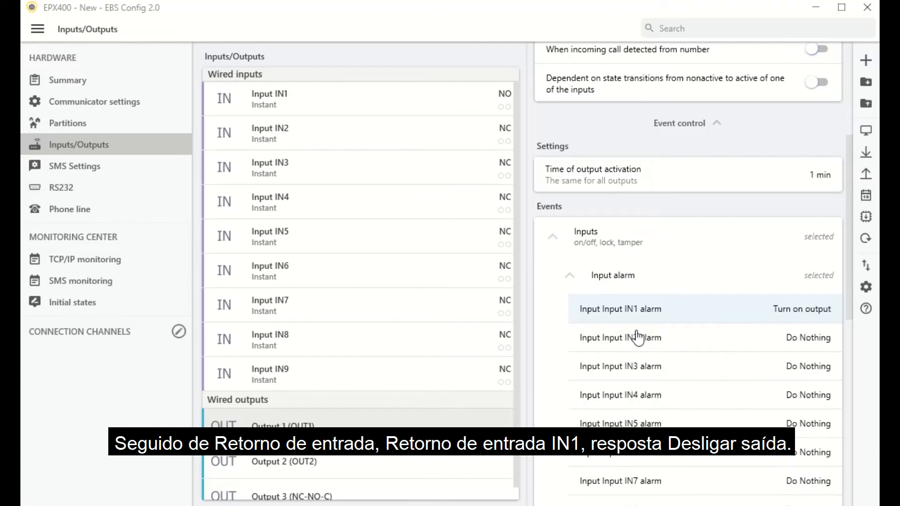
left_click(566, 279)
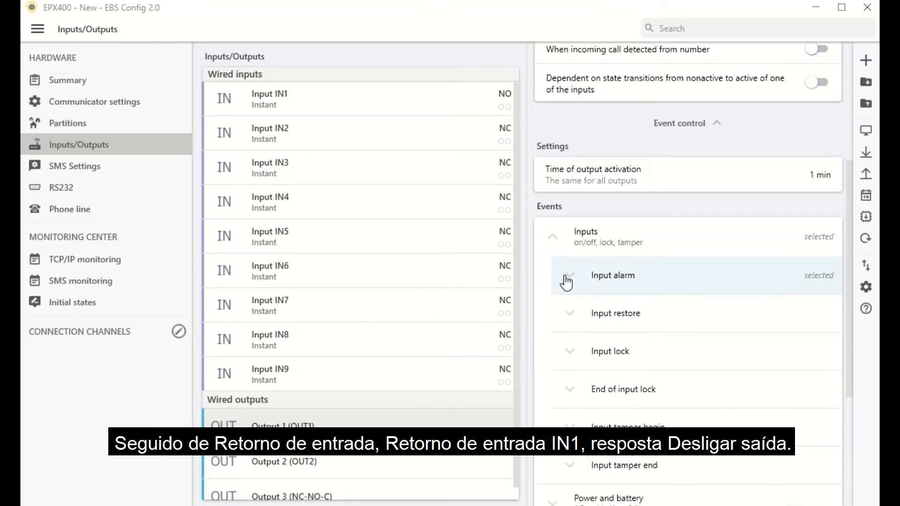
left_click(565, 314)
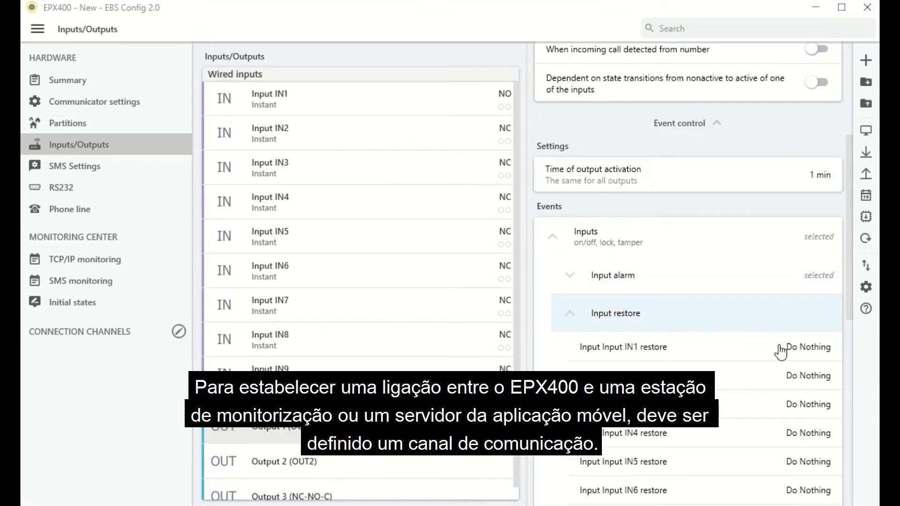
left_click(807, 353)
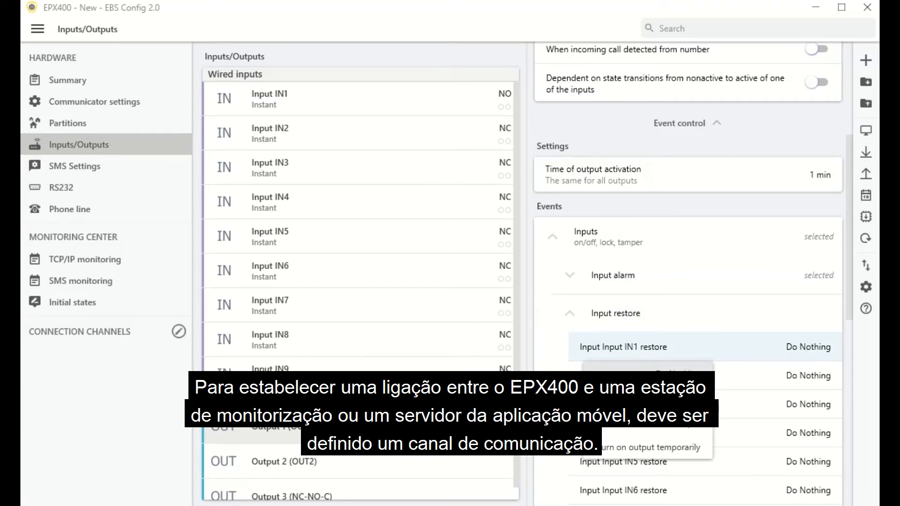
left_click(654, 420)
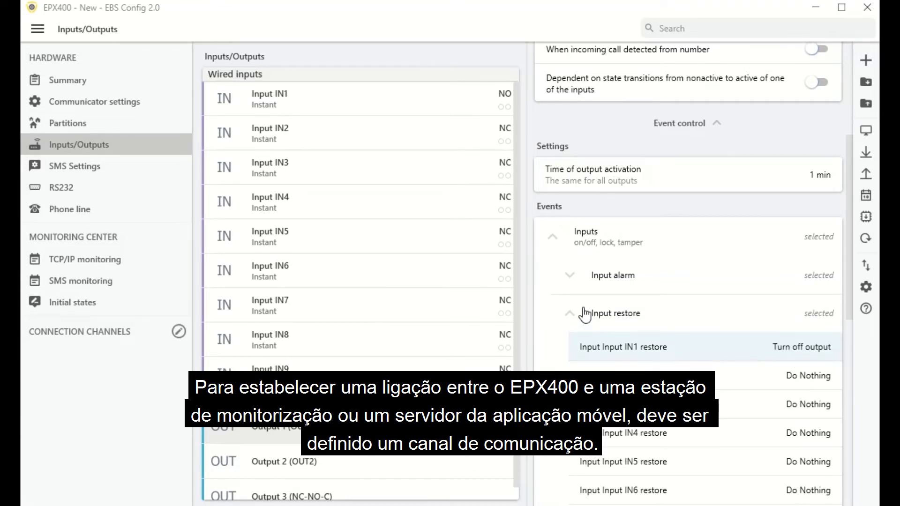
left_click(568, 313)
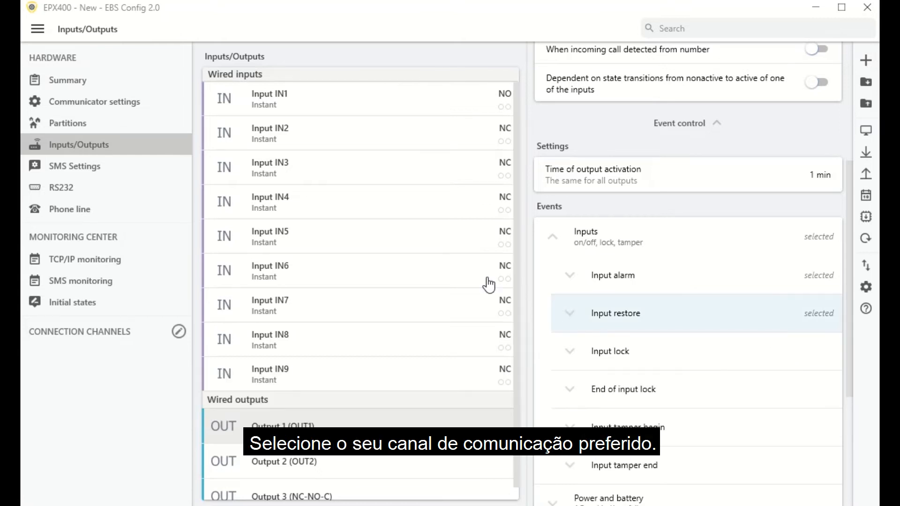
Step: Enable Cellular network in the channel priorities and save it
left_click(179, 332)
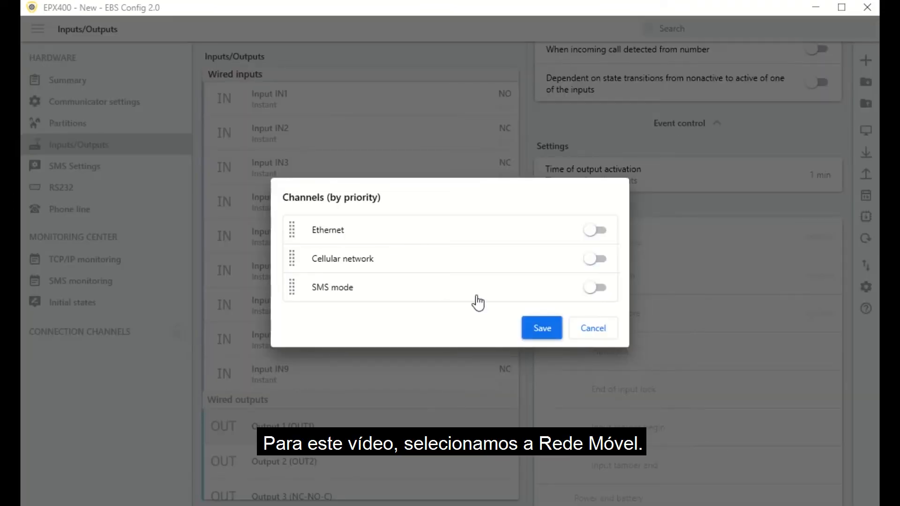
left_click(572, 258)
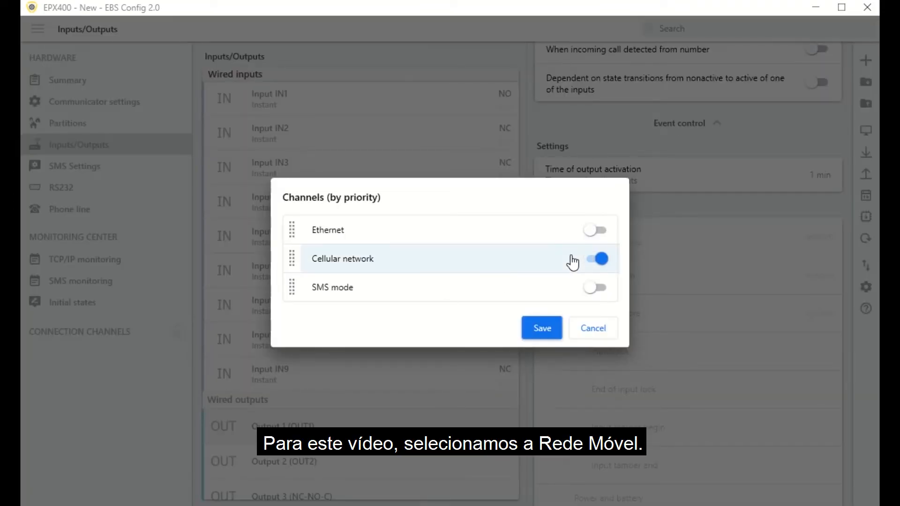
left_click(541, 329)
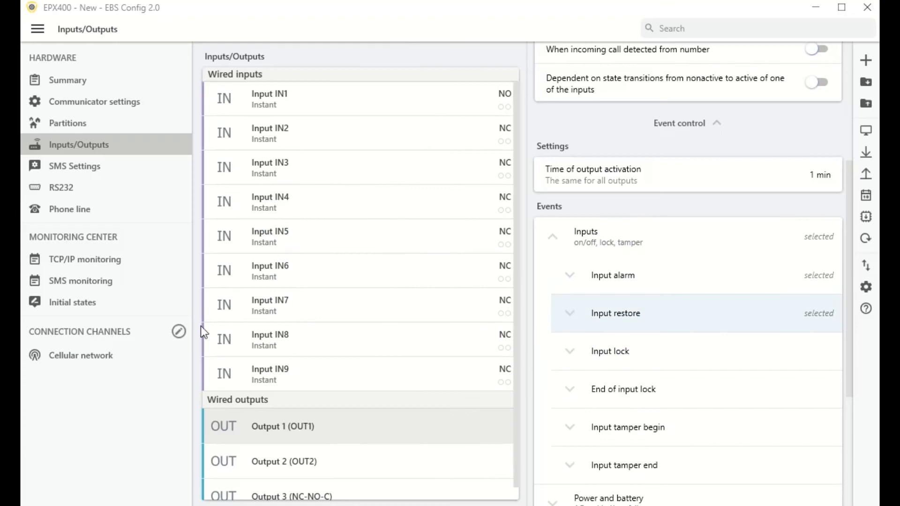
Step: Enter primary server ava01.ebstrade.com, port 7456 and APN 'internet' for the cellular channel
left_click(114, 356)
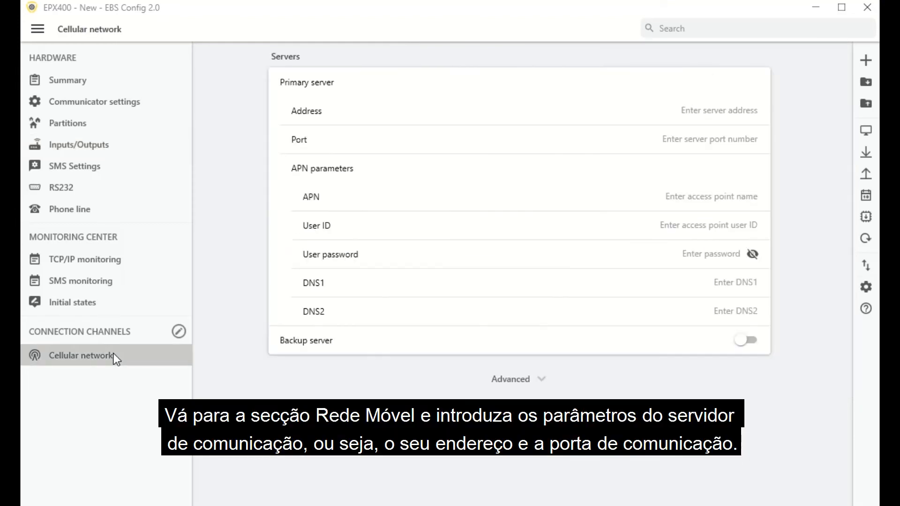
left_click(737, 104)
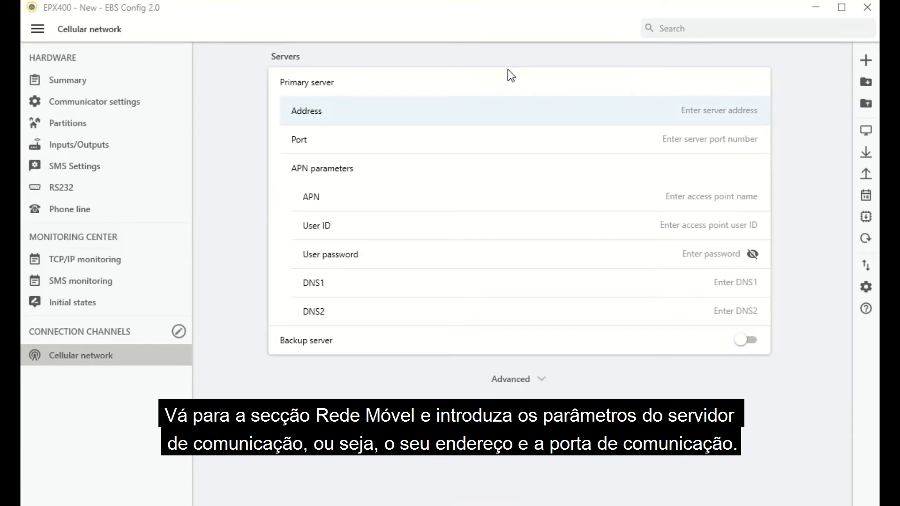
type("ava01.ebstrade")
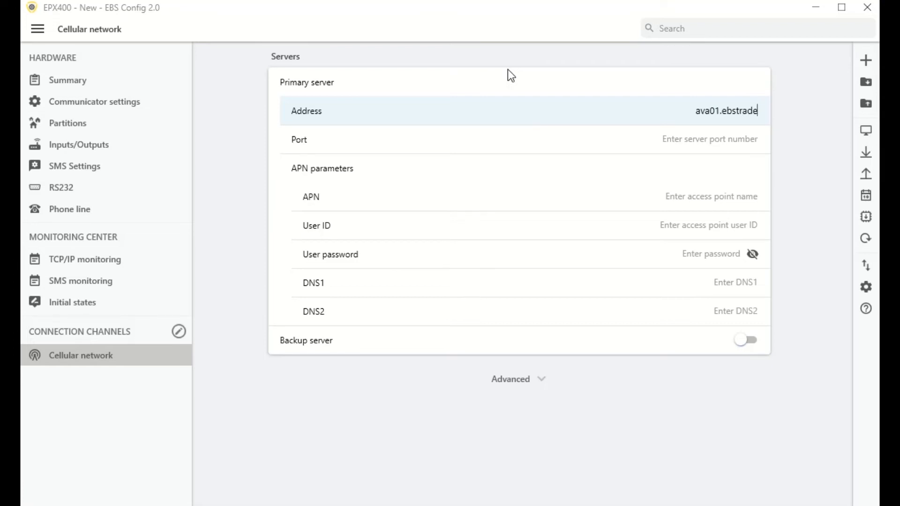
type(".com")
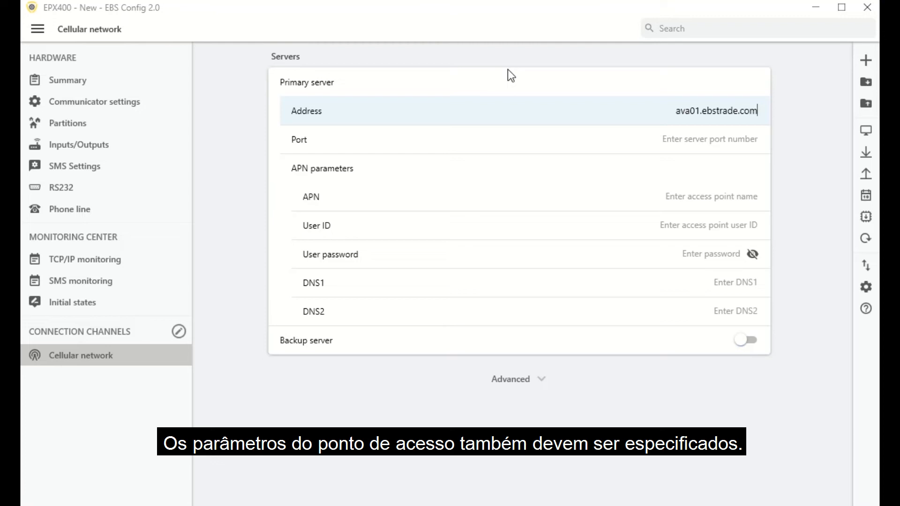
key("Tab")
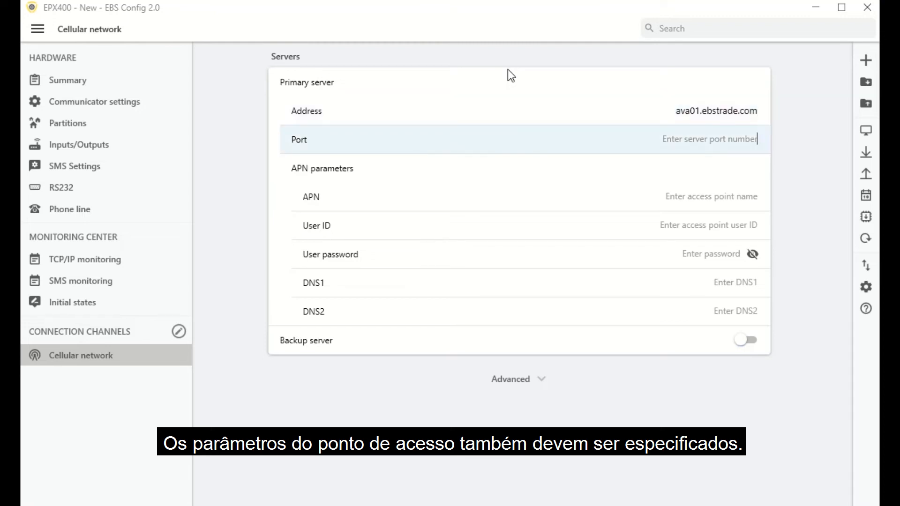
type("7456")
key("Tab")
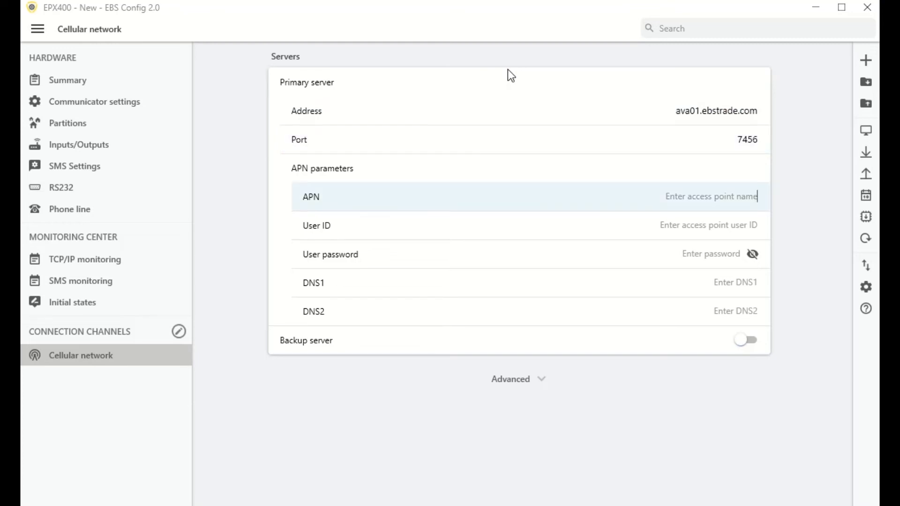
type("in")
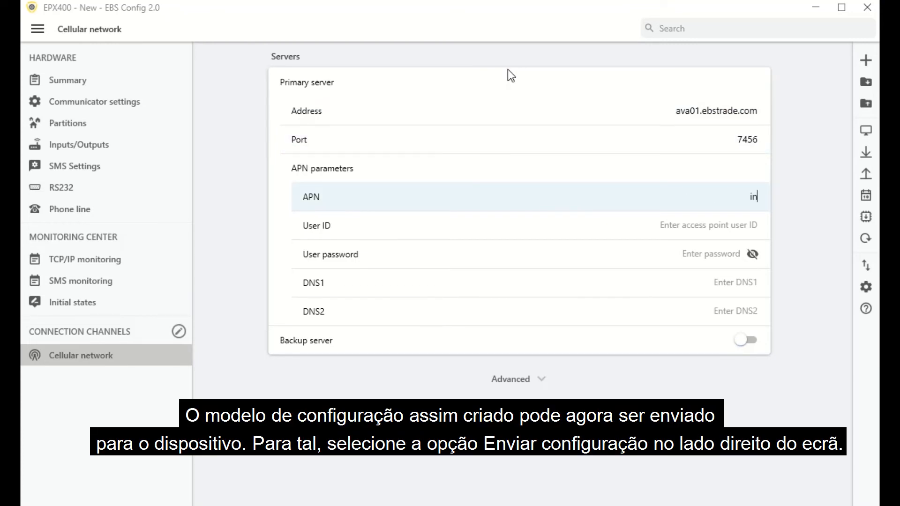
type("ternet")
Step: Send the configuration to the EPX400 after entering the service code
left_click(865, 174)
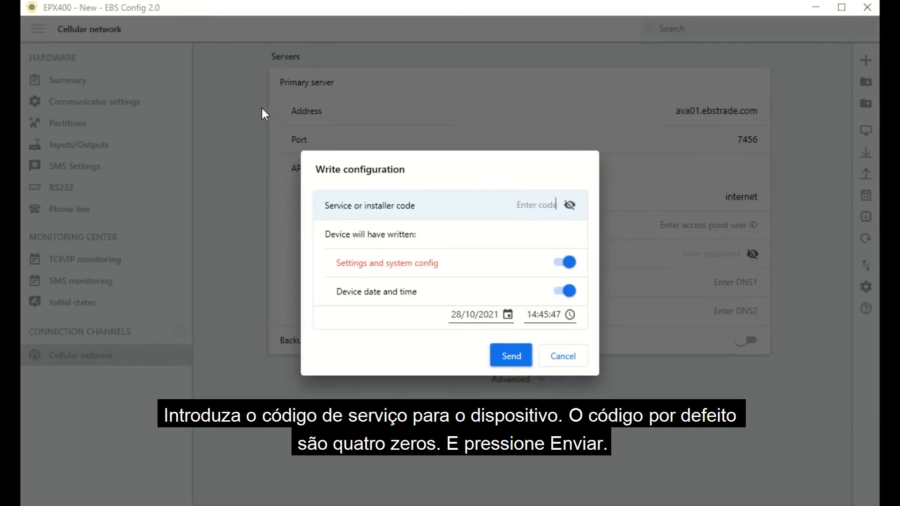
type("0000")
left_click(509, 359)
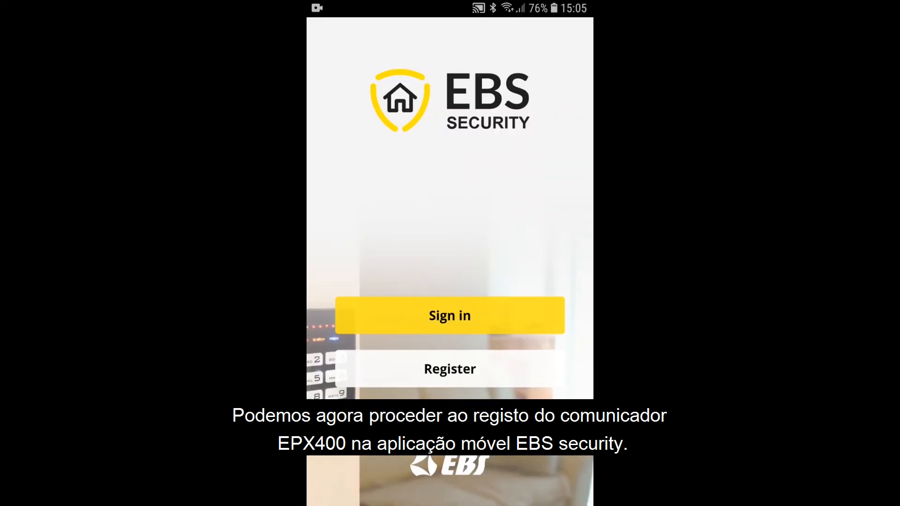
Step: Register a new EBS Security account, filling in the e-mail address and password
left_click(476, 378)
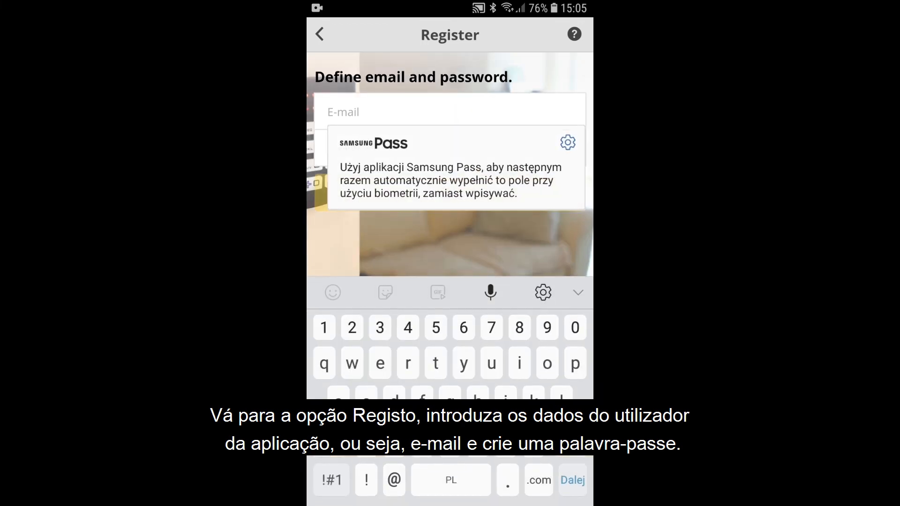
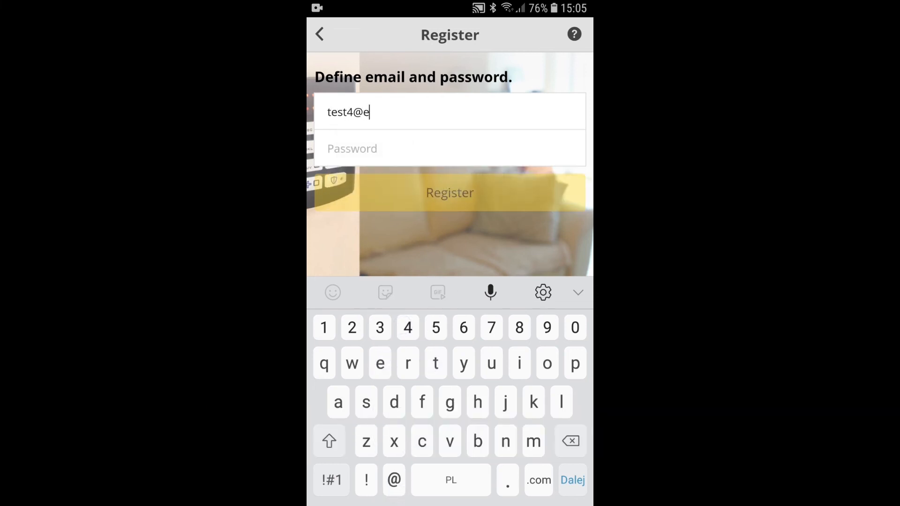
key("Return")
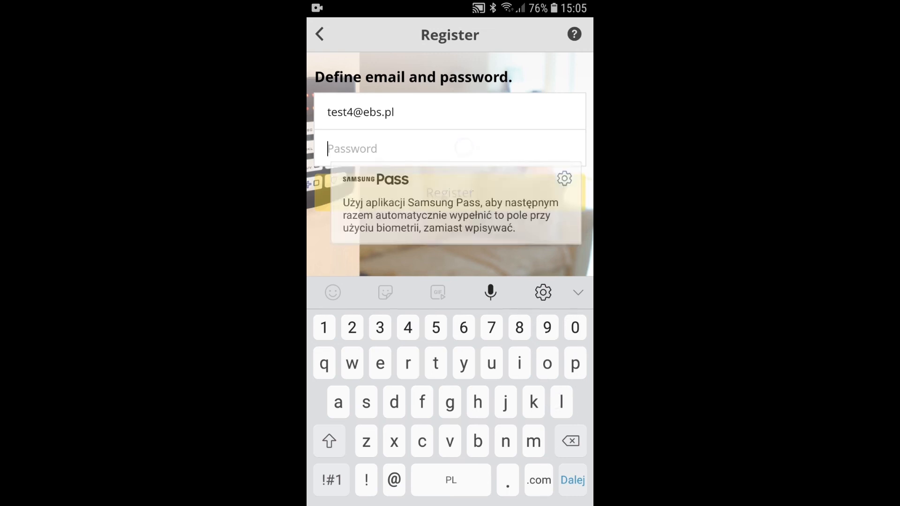
type("1111")
left_click(516, 188)
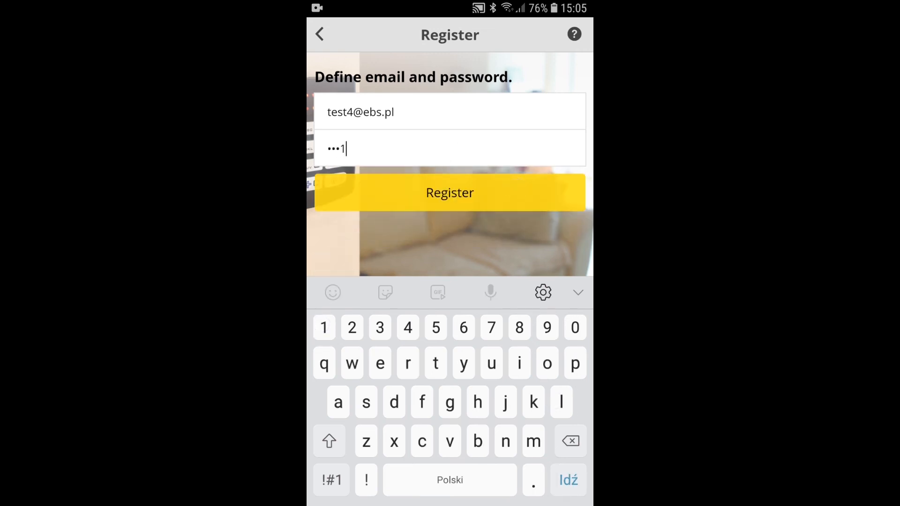
Step: Register the communicator on the Communicator tab, entering its device serial number and user code
left_click(476, 205)
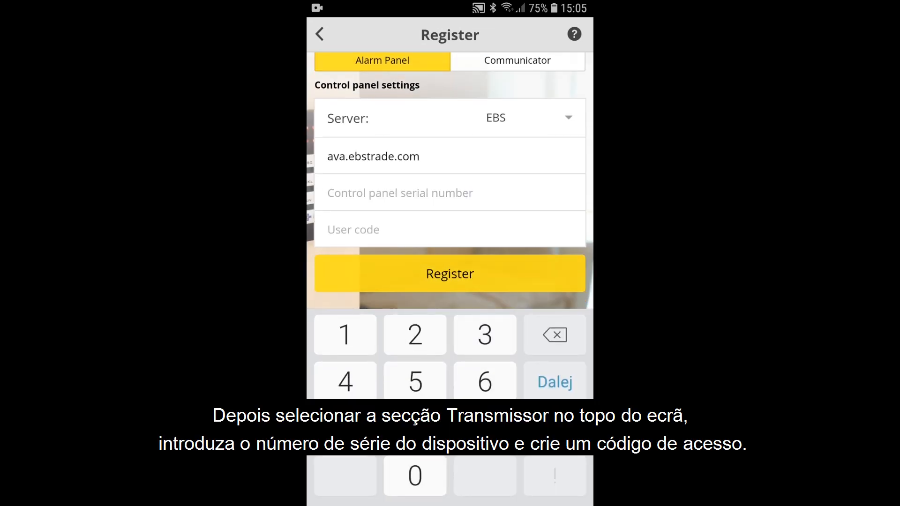
left_click(518, 66)
left_click(417, 205)
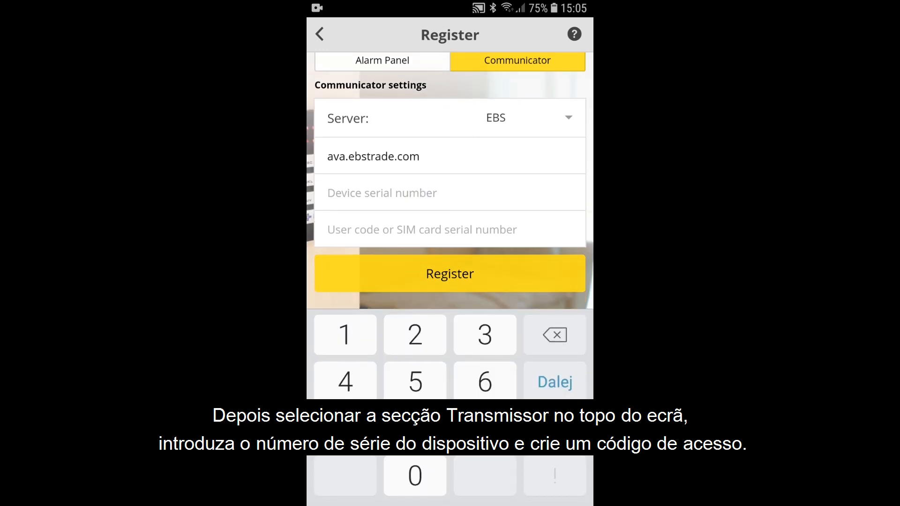
type("5")
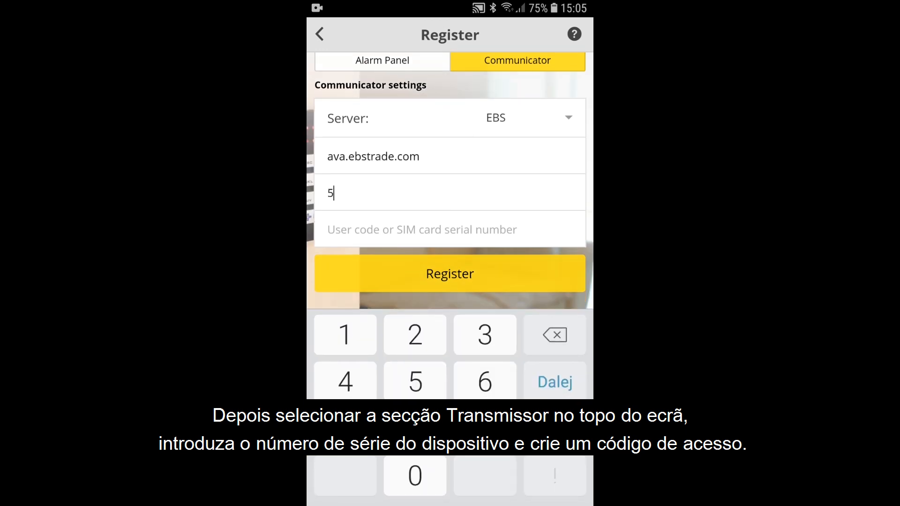
type("78462")
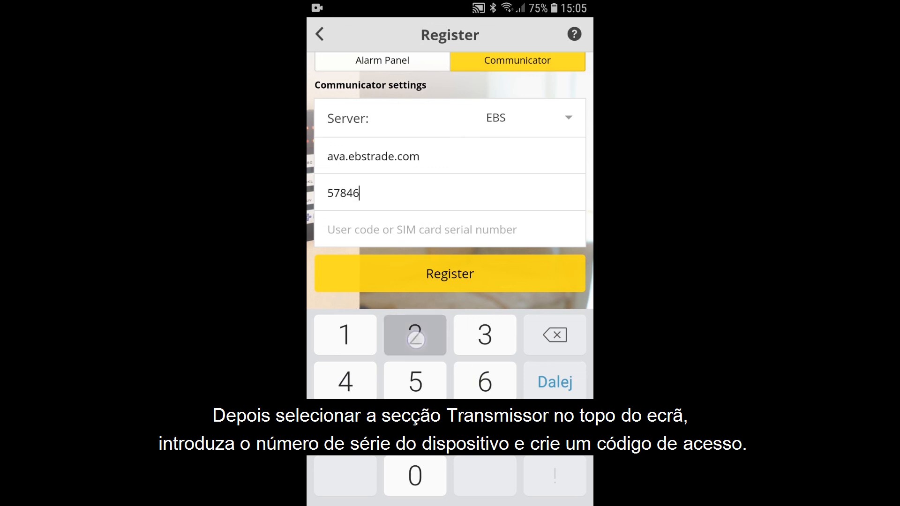
left_click(466, 237)
type("1234")
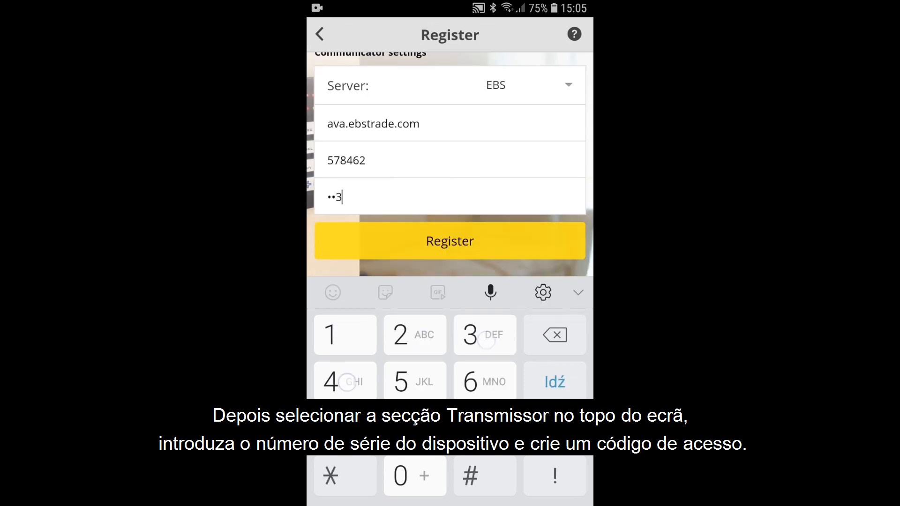
left_click(504, 250)
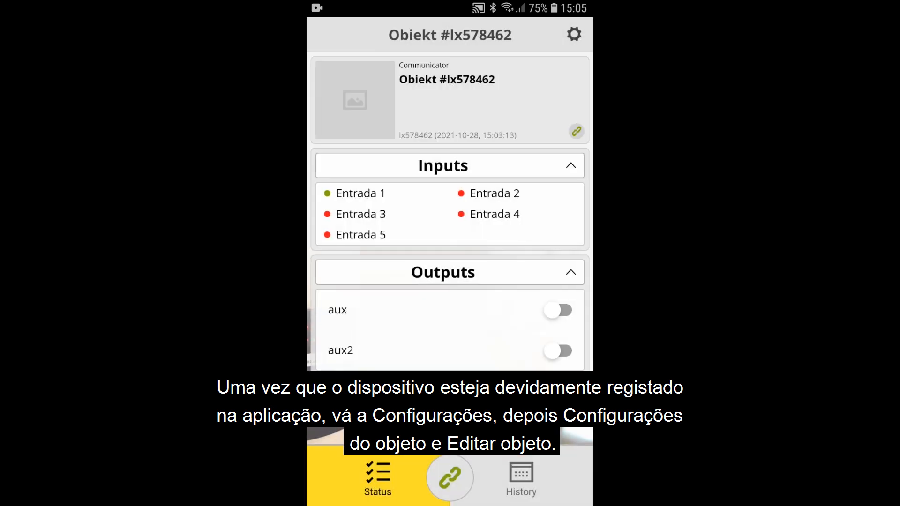
Step: Set the object's arming control to output aux and input Entrada 1, and save
left_click(573, 34)
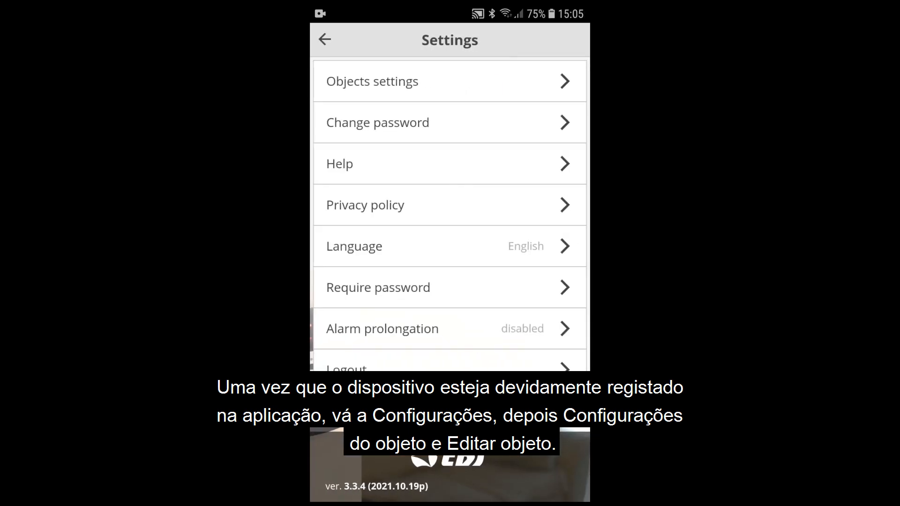
left_click(493, 86)
left_click(469, 86)
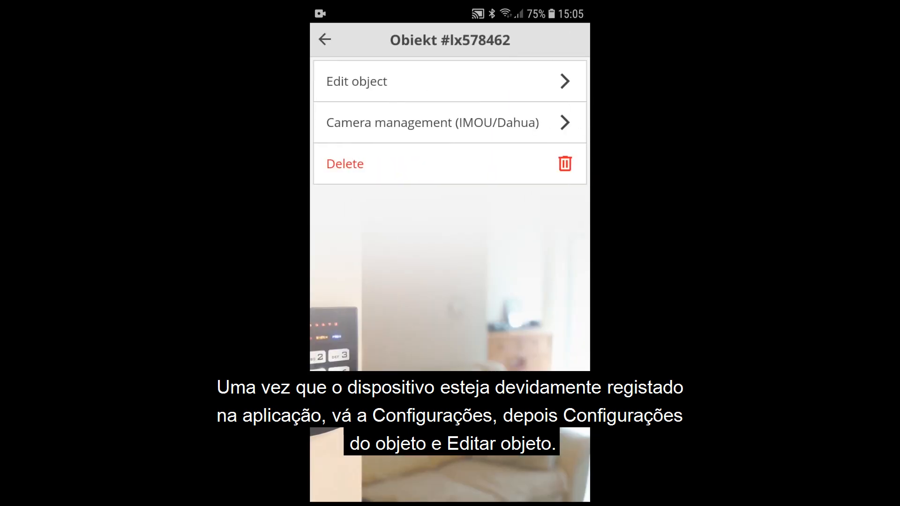
left_click(489, 84)
scroll(545, 177, "down", 10)
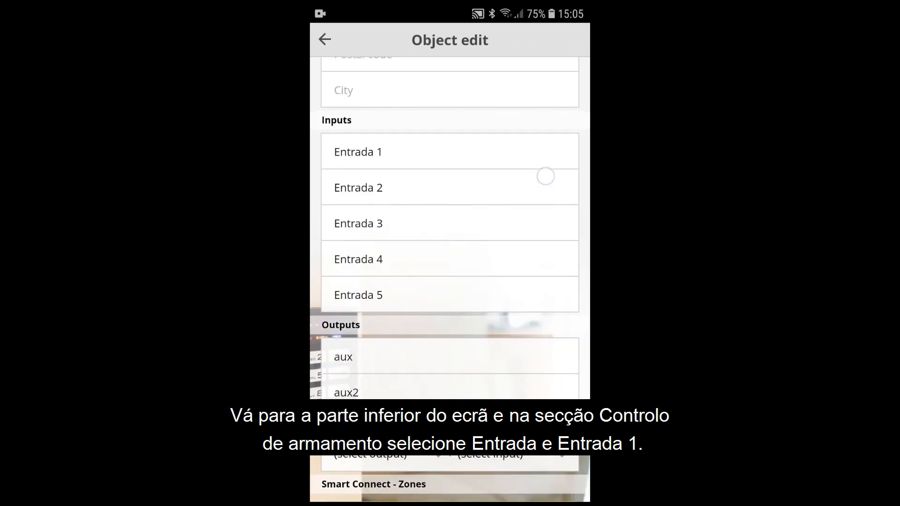
left_click(488, 404)
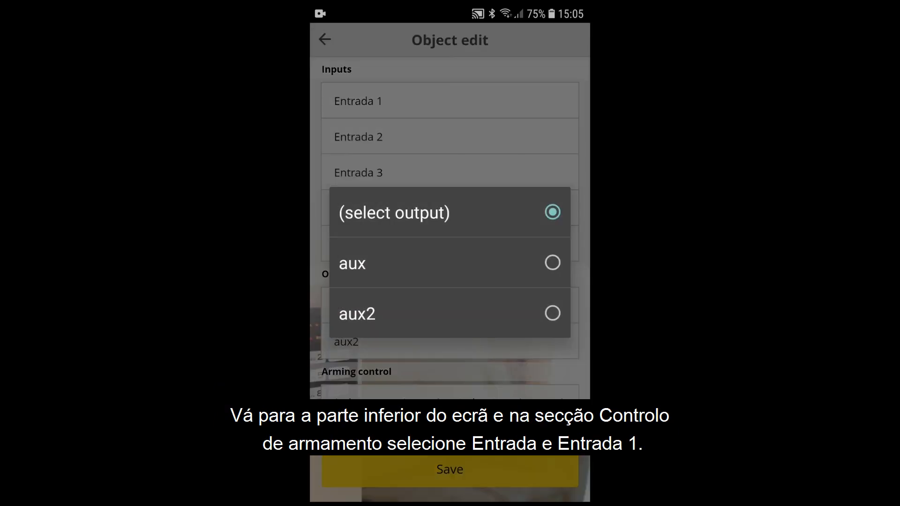
left_click(501, 263)
left_click(499, 405)
left_click(521, 182)
left_click(505, 474)
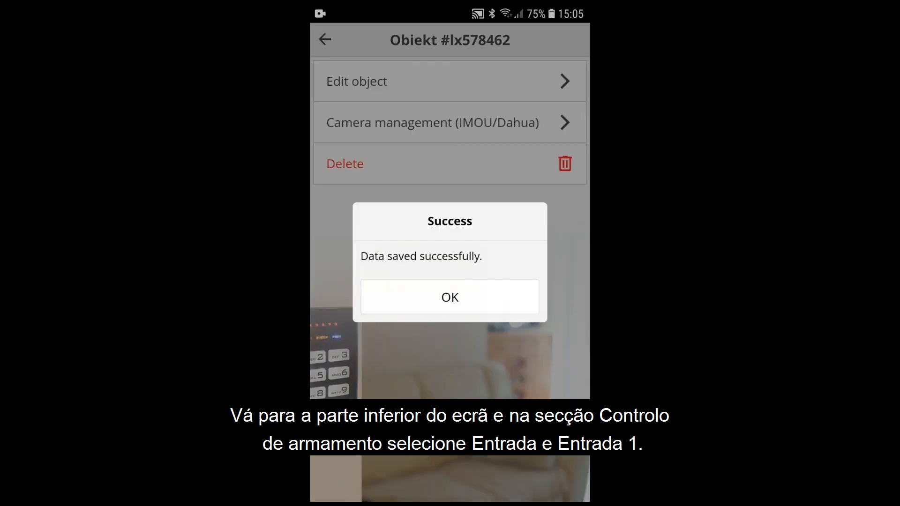
left_click(450, 297)
Step: Return to the object's status screen and arm the communicator remotely
left_click(325, 39)
left_click(325, 39)
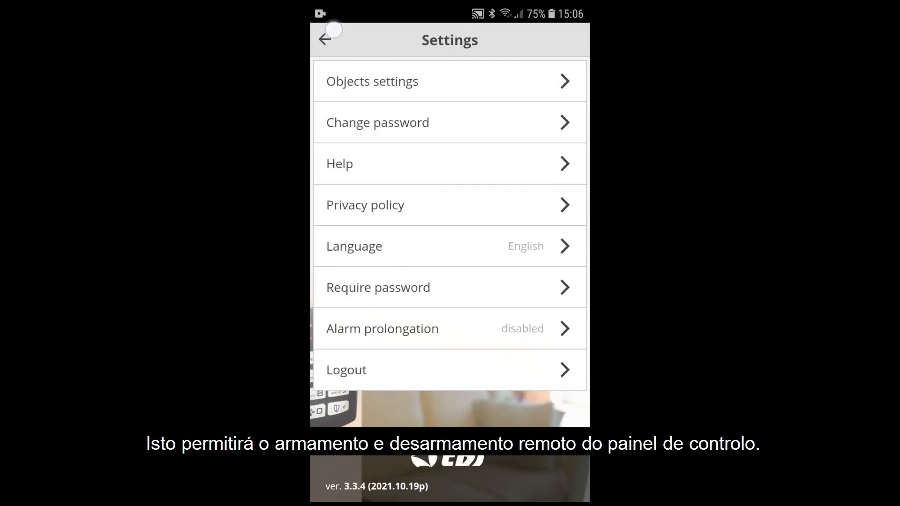
left_click(325, 40)
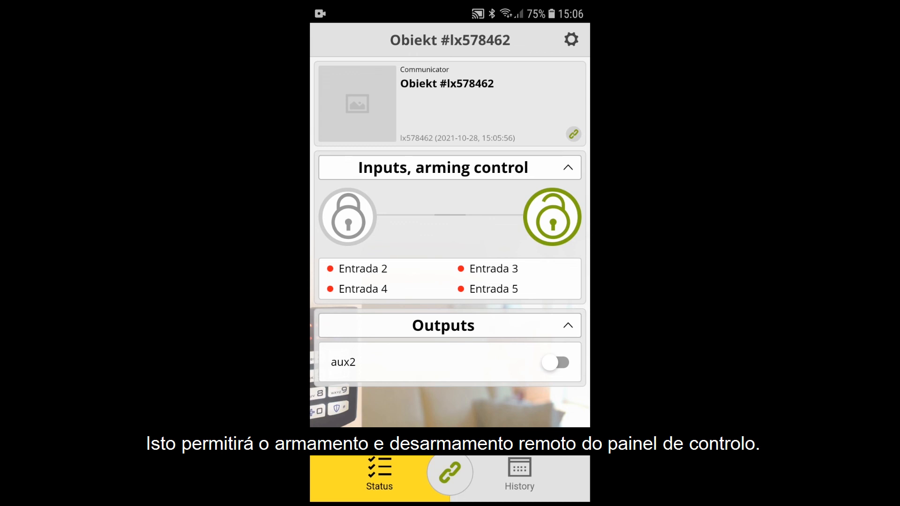
left_click(346, 213)
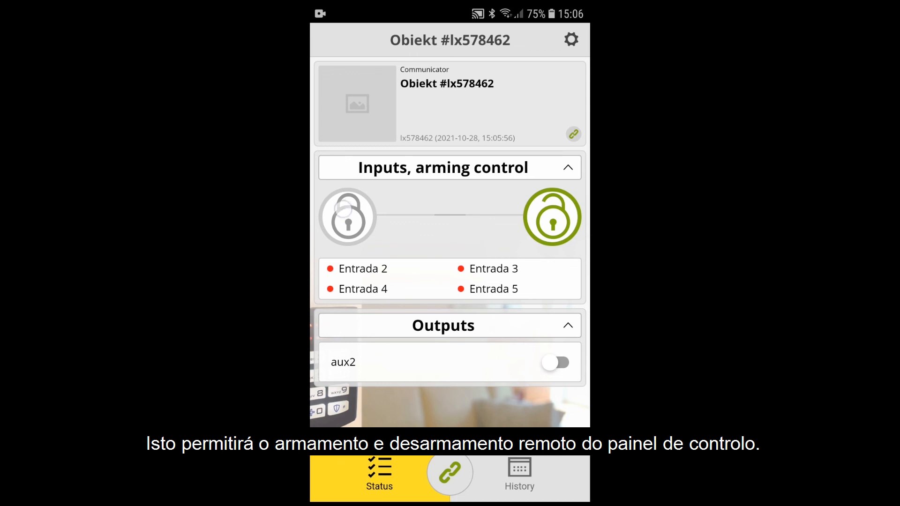